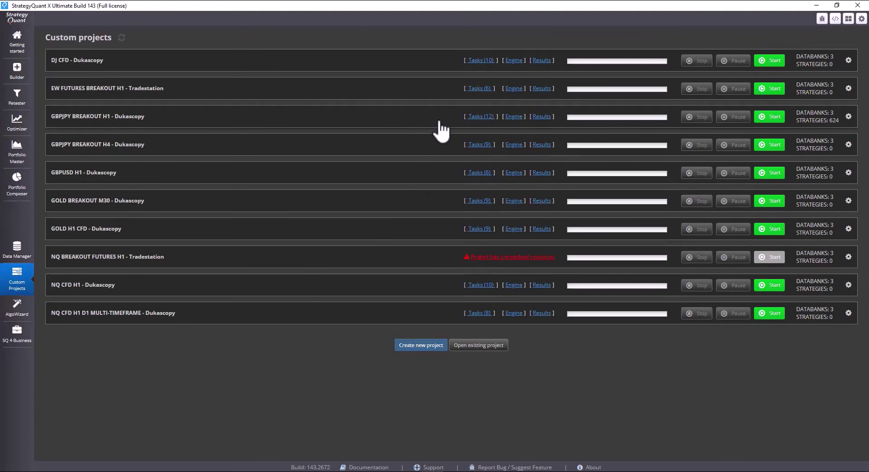
Open the GBPJPY BREAKOUT H1 - Dukascopy project from the Custom projects list
{"action": "left_click", "coordinate": [417, 116]}
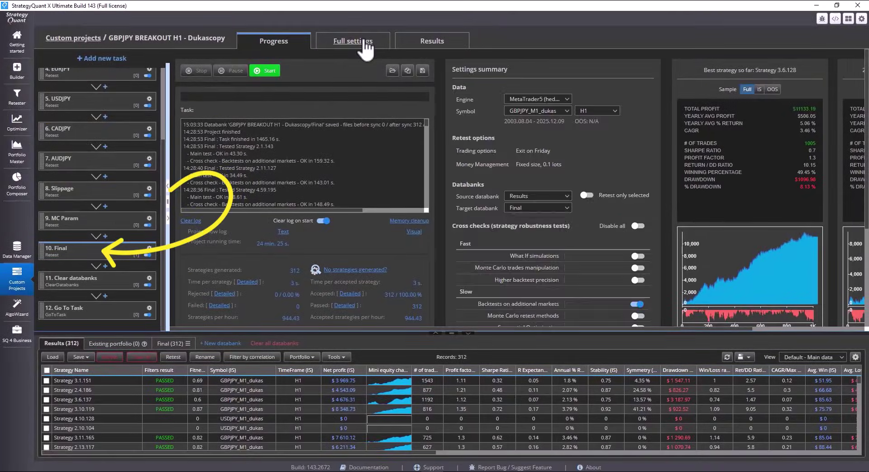
Review the Final task's robustness cross-check settings in Full settings
{"action": "left_click", "coordinate": [371, 42]}
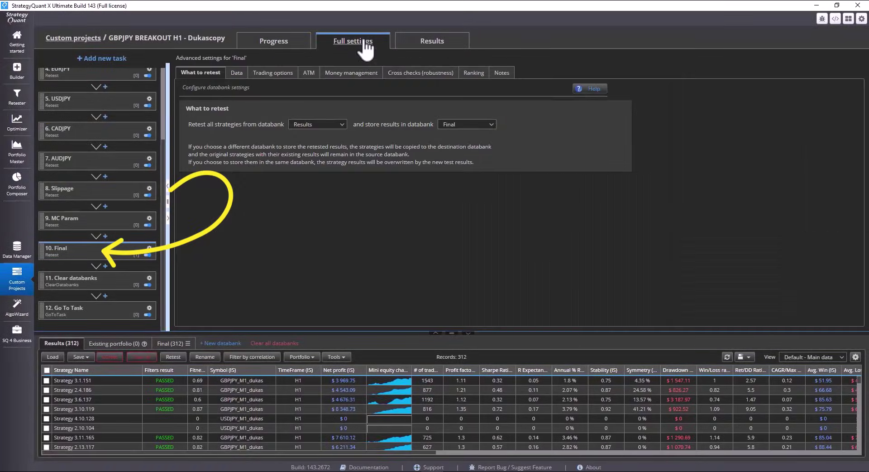
{"action": "left_click", "coordinate": [417, 73]}
{"action": "scroll", "coordinate": [395, 170], "scroll_direction": "down", "scroll_amount": 5}
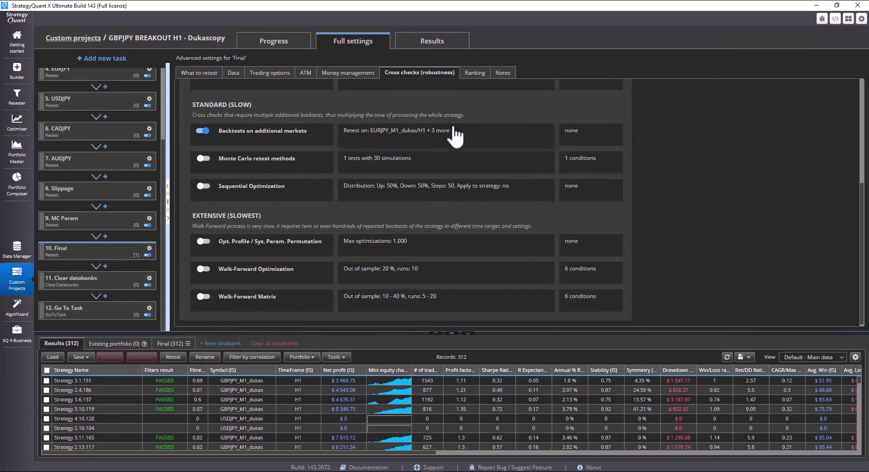
Sort the Final databank by Sharpe Ratio, inspect Strategy 1.42.178 and 3.10.119 results, and return to Custom projects
{"action": "left_click", "coordinate": [169, 344]}
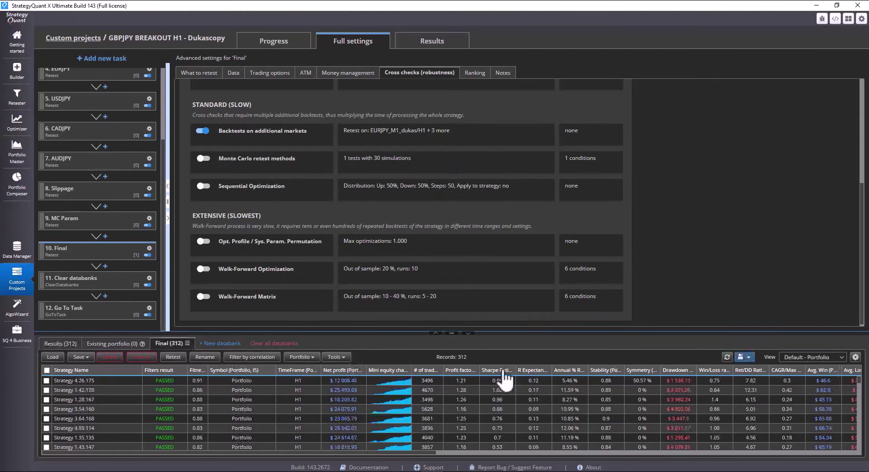
{"action": "left_click", "coordinate": [497, 370]}
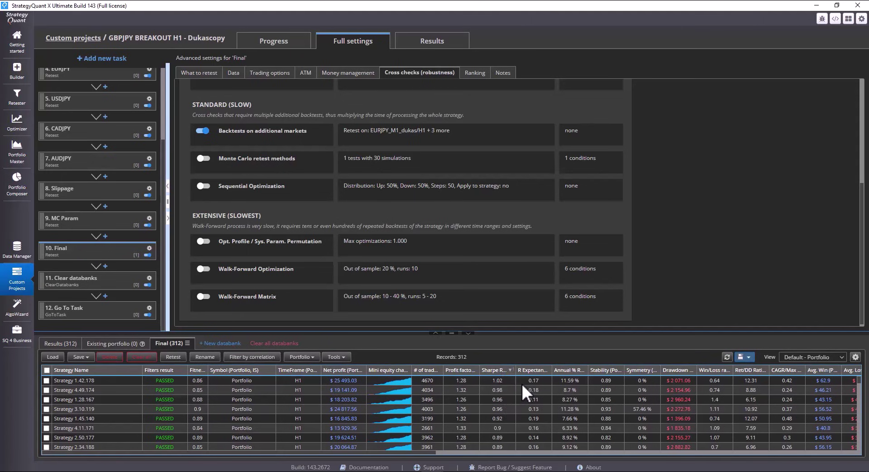
{"action": "double_click", "coordinate": [522, 379]}
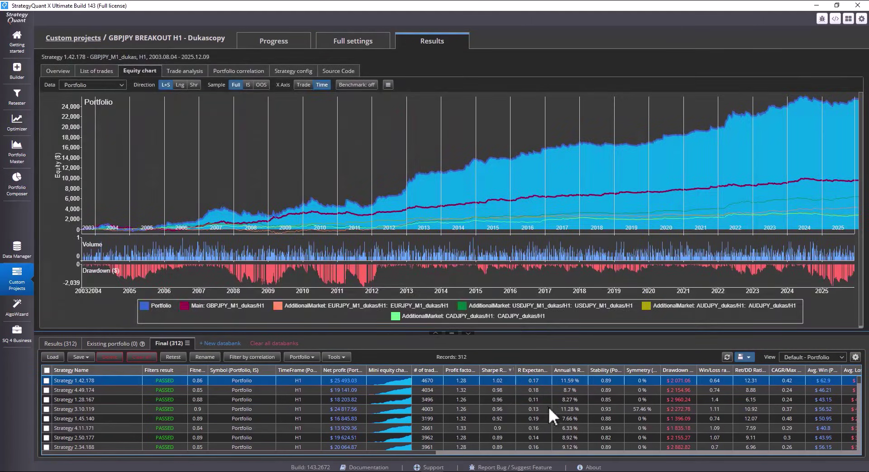
{"action": "left_click", "coordinate": [456, 409]}
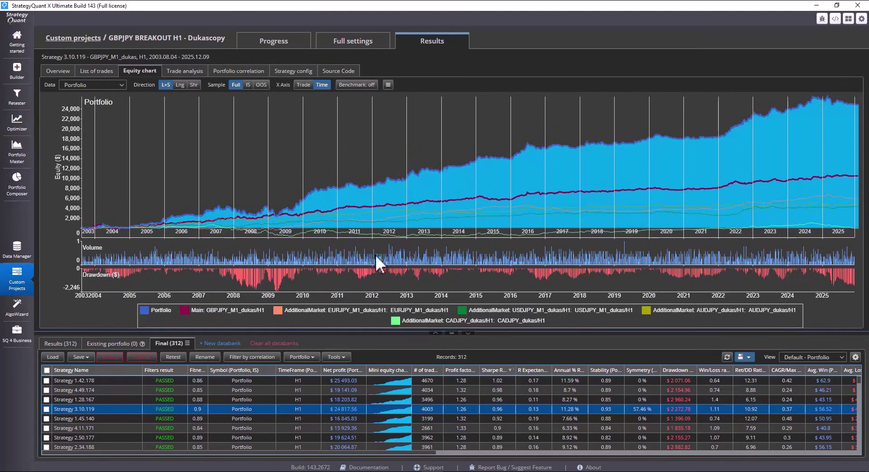
{"action": "left_click", "coordinate": [98, 38]}
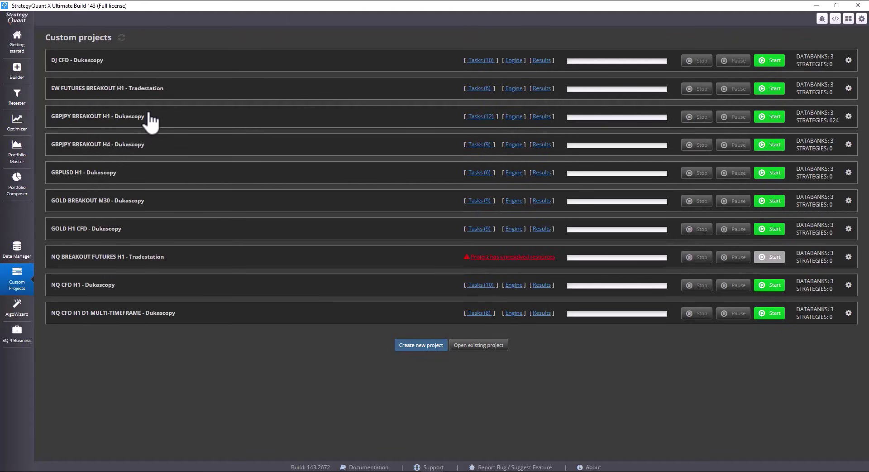
Clone the GBPJPY project and rename the copy to EURJPY BREAKOUT H1 - Dukascopy
{"action": "left_click", "coordinate": [850, 118]}
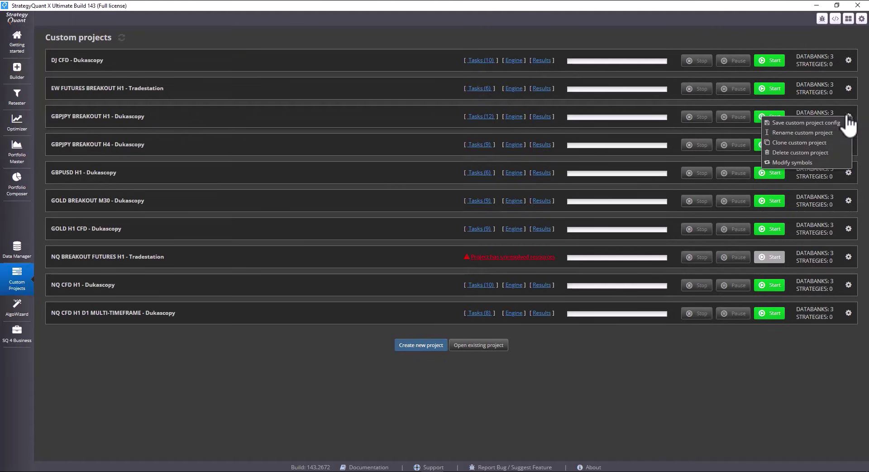
{"action": "left_click", "coordinate": [806, 144]}
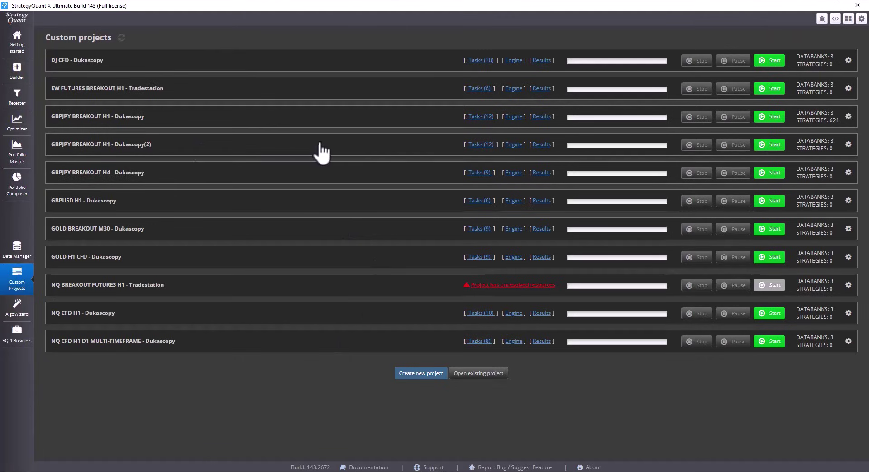
{"action": "left_click", "coordinate": [849, 145]}
{"action": "left_click", "coordinate": [815, 164]}
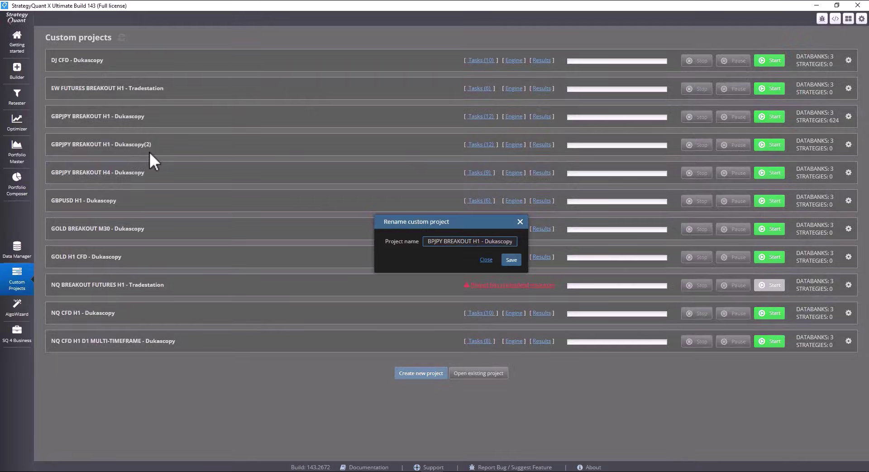
{"action": "left_click_drag", "start_coordinate": [436, 241], "coordinate": [384, 235]}
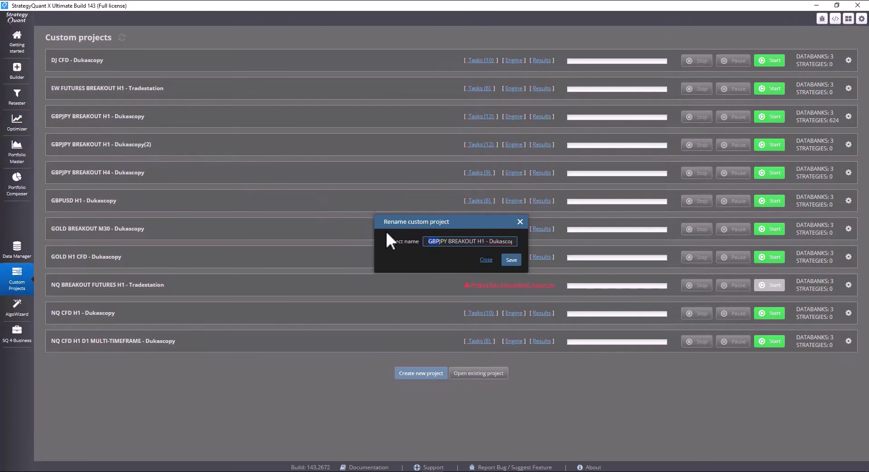
{"action": "type", "text": "EUR"}
{"action": "key", "text": "End"}
{"action": "left_click", "coordinate": [519, 259]}
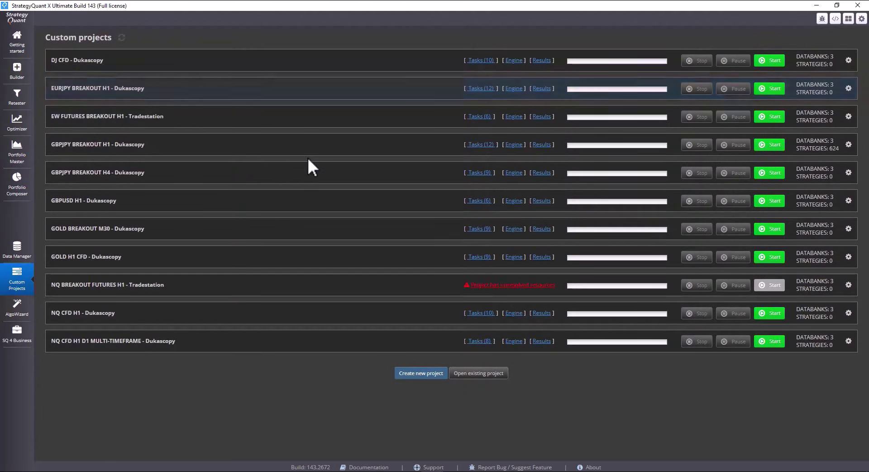
Open Modify symbols for the EURJPY project and review its symbol list and usage examples
{"action": "left_click", "coordinate": [848, 88]}
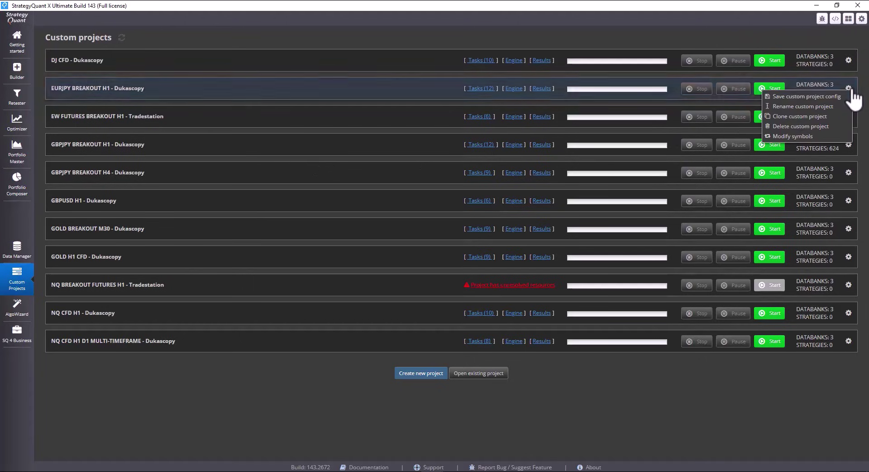
{"action": "key", "text": "Return"}
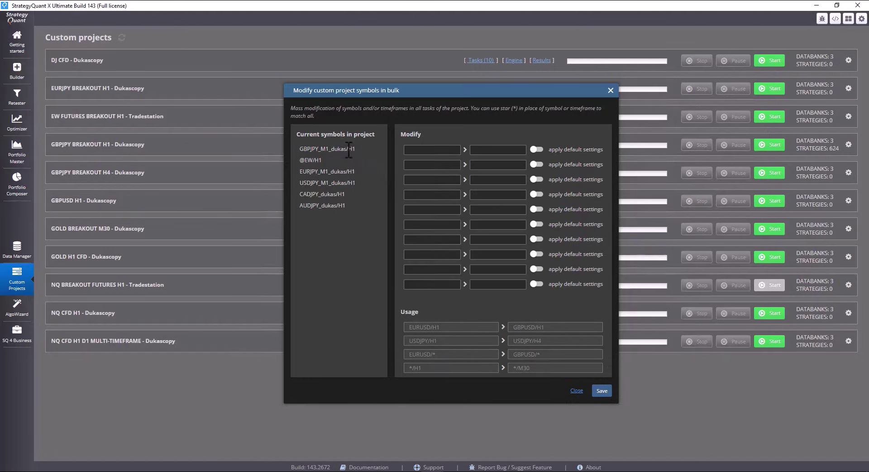
{"action": "left_click_drag", "start_coordinate": [355, 149], "coordinate": [299, 149]}
{"action": "triple_click", "coordinate": [349, 202]}
{"action": "left_click", "coordinate": [350, 204]}
{"action": "double_click", "coordinate": [415, 367]}
{"action": "left_click_drag", "start_coordinate": [448, 327], "coordinate": [410, 329]}
Replace GBPJPY_M1_dukas/H1 with EURJPY_M1_dukas/H1, applying default settings, and save
{"action": "left_click", "coordinate": [361, 147]}
{"action": "left_click", "coordinate": [425, 150]}
{"action": "key", "text": "ctrl+v"}
{"action": "left_click", "coordinate": [360, 170]}
{"action": "left_click", "coordinate": [516, 149]}
{"action": "key", "text": "ctrl+v"}
{"action": "left_click", "coordinate": [537, 150]}
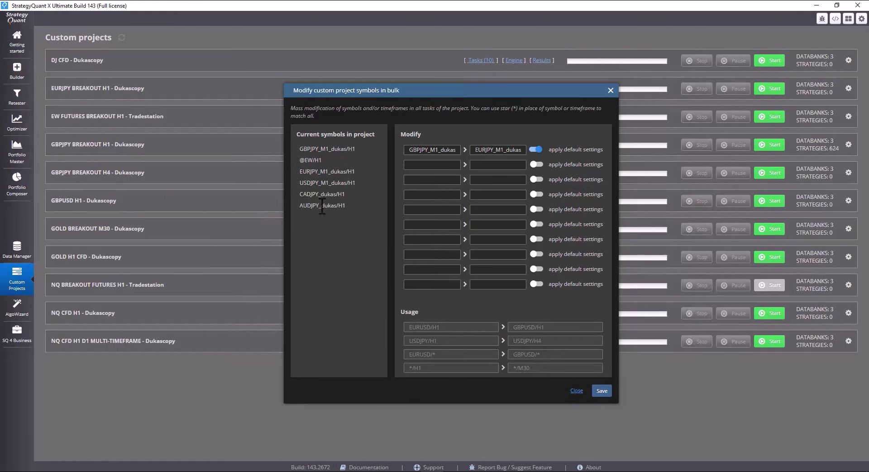
{"action": "left_click", "coordinate": [602, 391]}
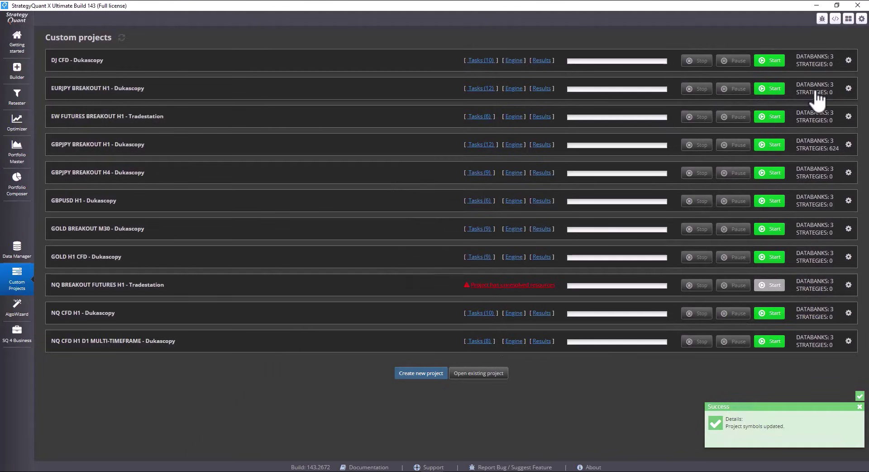
Open the EURJPY project and check the Symbol on the OOS 1, OOS 2 and EURJPY tasks
{"action": "left_click", "coordinate": [378, 87]}
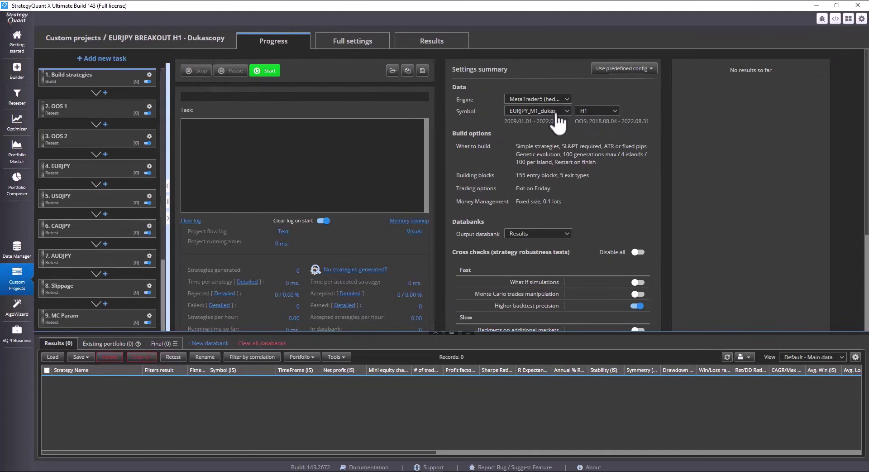
{"action": "left_click", "coordinate": [85, 110]}
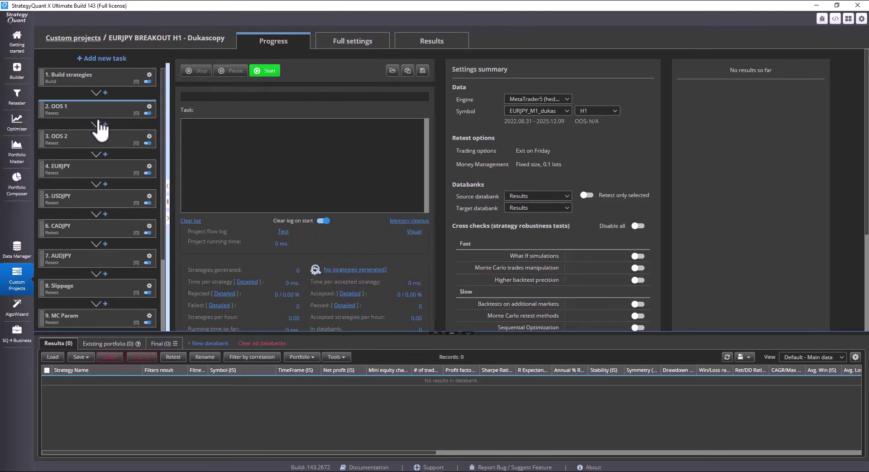
{"action": "left_click", "coordinate": [80, 144]}
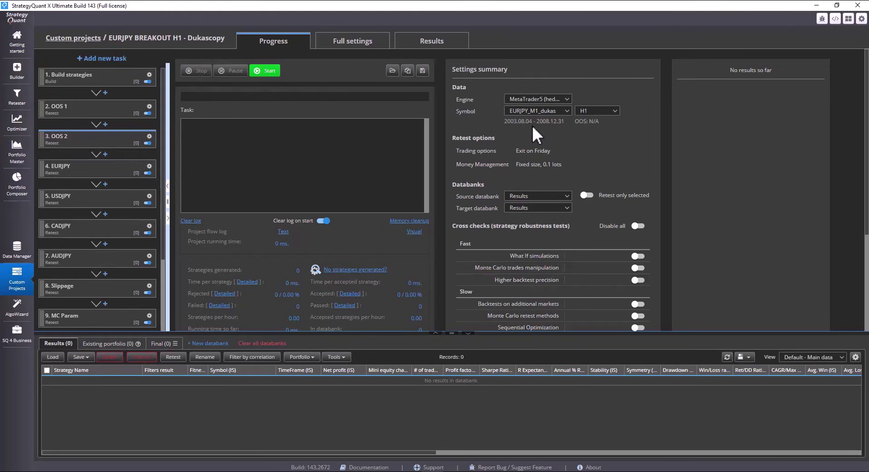
{"action": "left_click", "coordinate": [91, 167]}
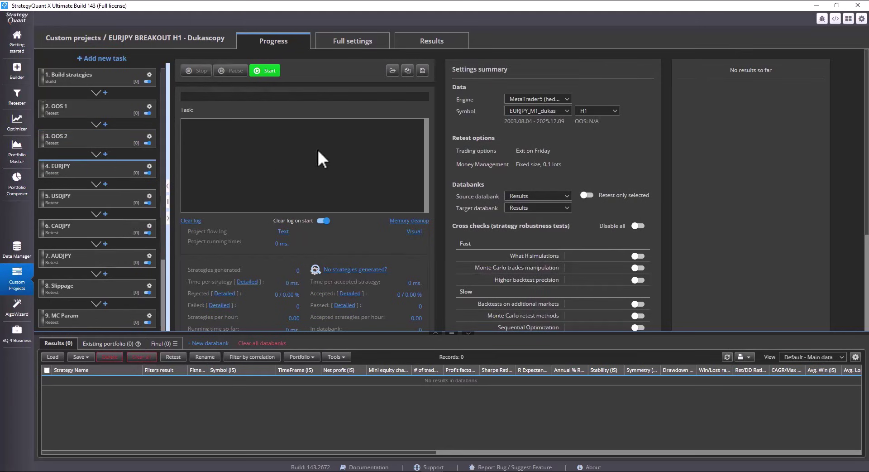
Inspect the data settings of the EURJPY, USDJPY, CADJPY, AUDJPY, Slippage and MC Param tasks
{"action": "left_click", "coordinate": [533, 113]}
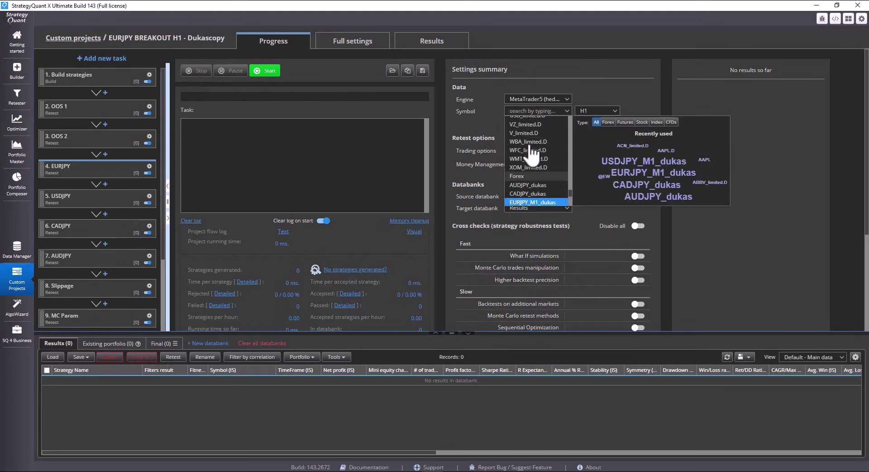
{"action": "left_click", "coordinate": [544, 209]}
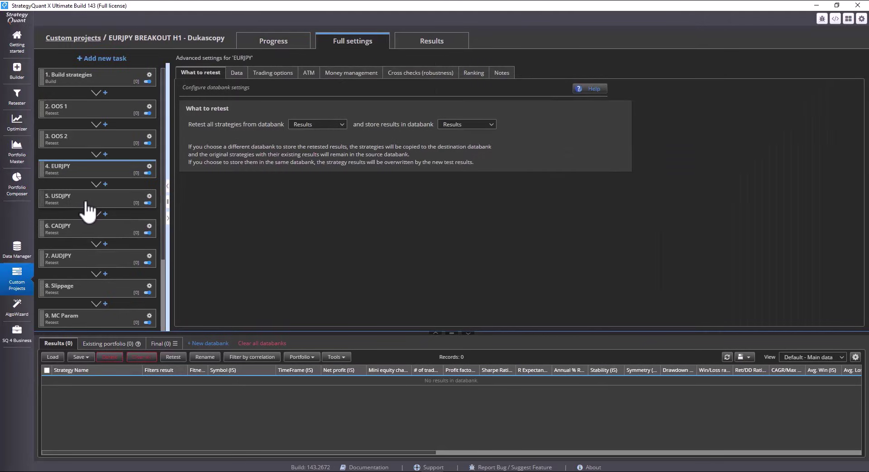
{"action": "left_click", "coordinate": [91, 204]}
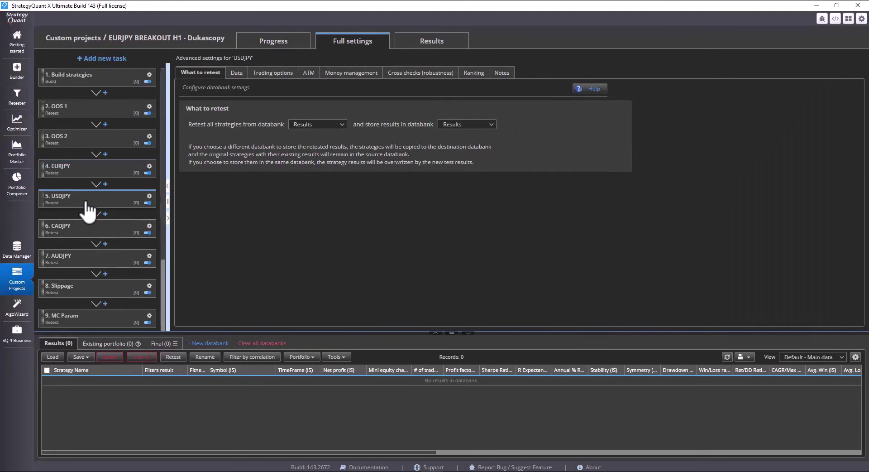
{"action": "left_click", "coordinate": [236, 72]}
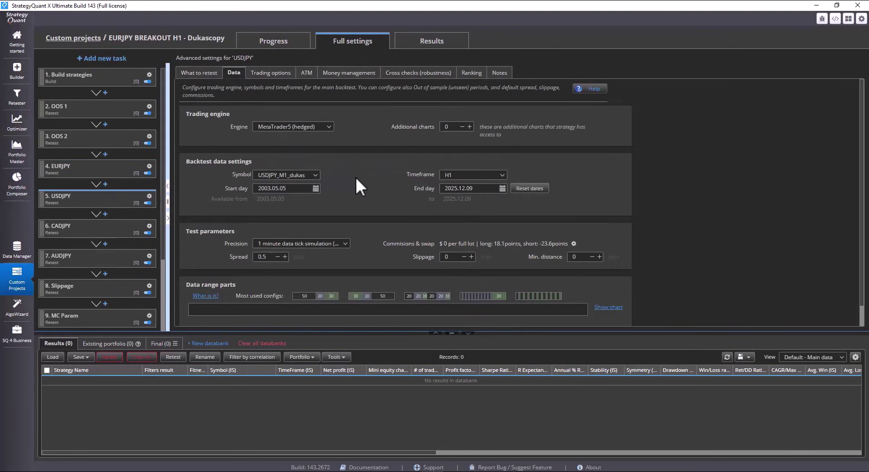
{"action": "left_click", "coordinate": [90, 229]}
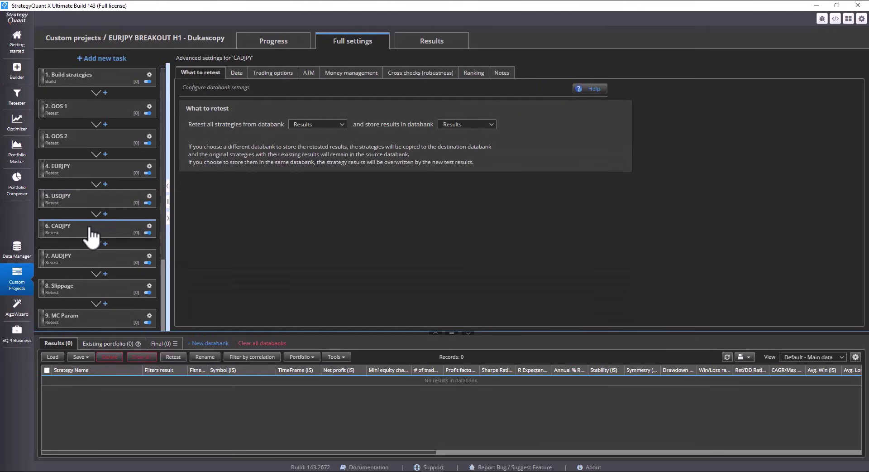
{"action": "left_click", "coordinate": [78, 259]}
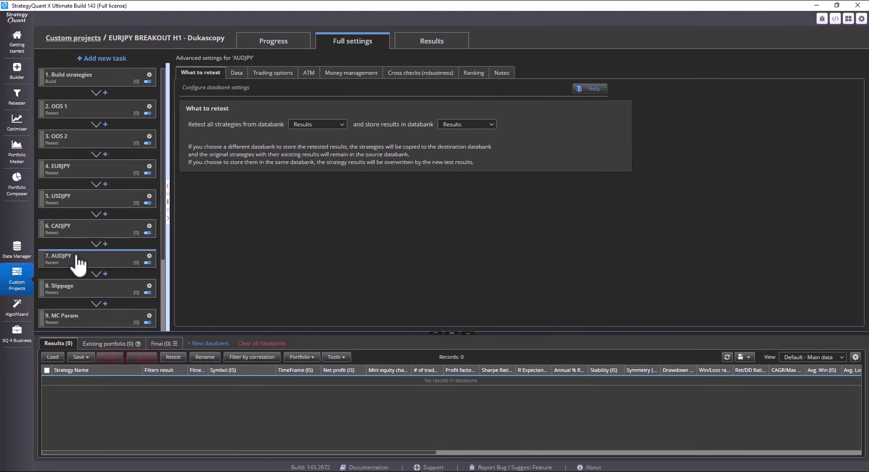
{"action": "left_click", "coordinate": [237, 73]}
{"action": "scroll", "coordinate": [105, 265], "scroll_direction": "down", "scroll_amount": 3}
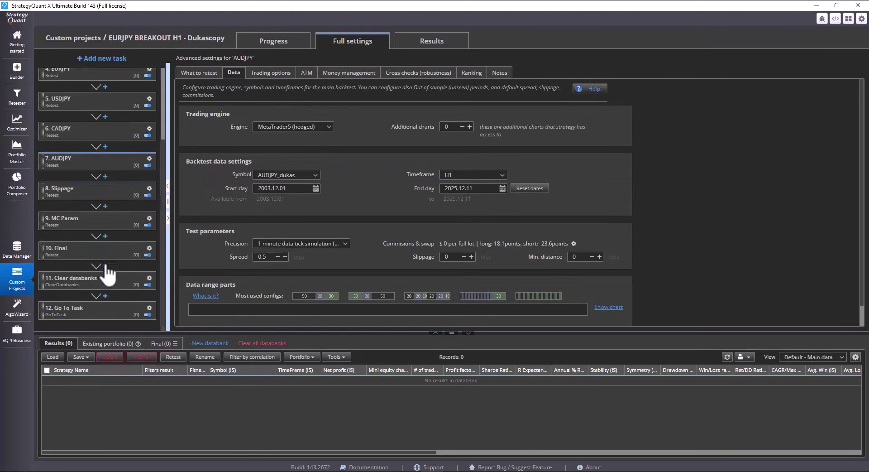
{"action": "left_click", "coordinate": [98, 200]}
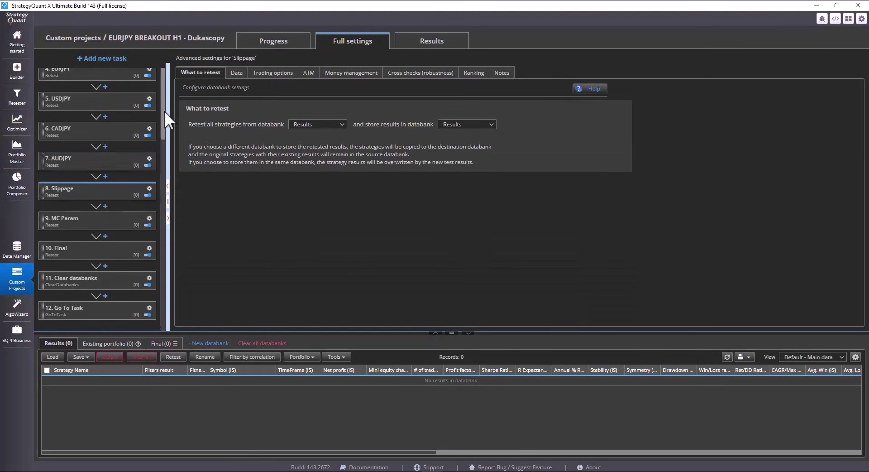
{"action": "left_click", "coordinate": [85, 223]}
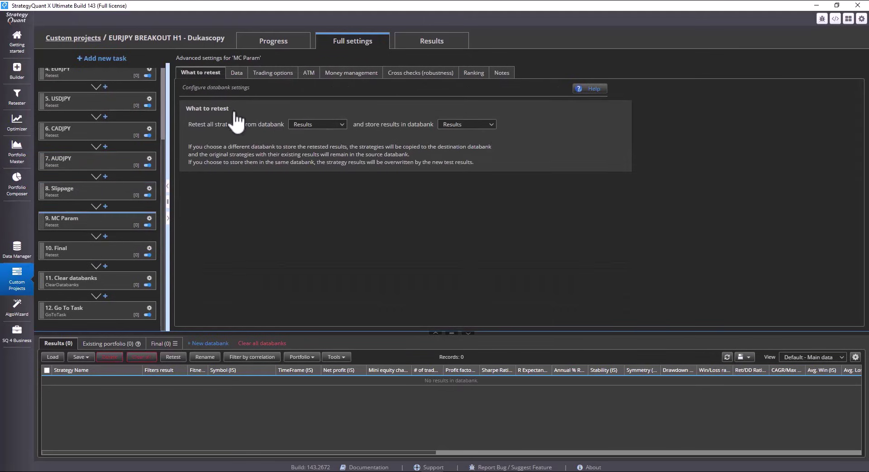
{"action": "left_click", "coordinate": [235, 73]}
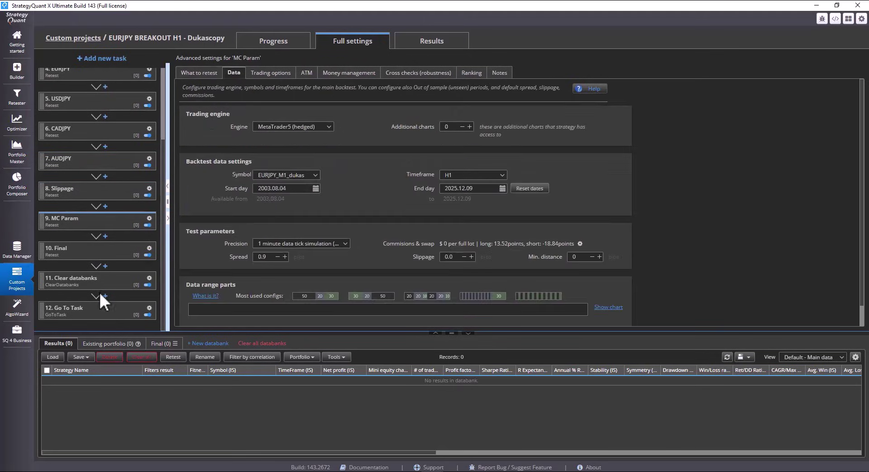
Set the Final task's additional backtest 1 symbol to GBPJPY_M1_dukas and save
{"action": "left_click", "coordinate": [89, 248]}
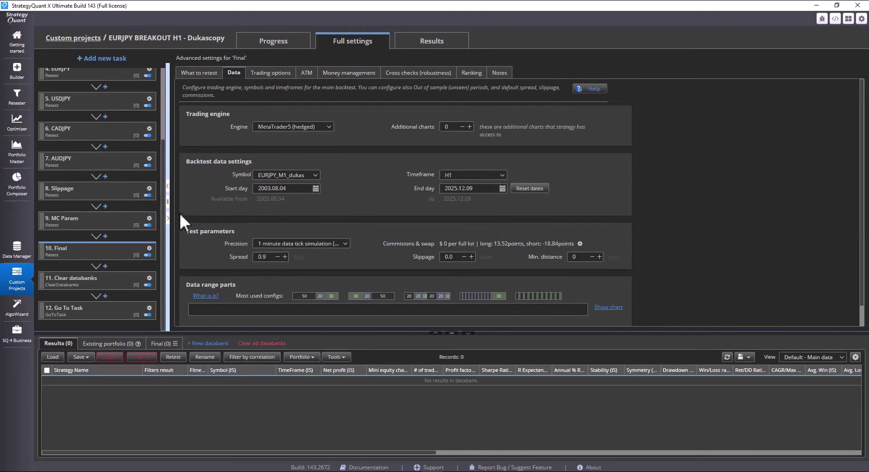
{"action": "left_click", "coordinate": [446, 74]}
{"action": "scroll", "coordinate": [430, 246], "scroll_direction": "down", "scroll_amount": 1}
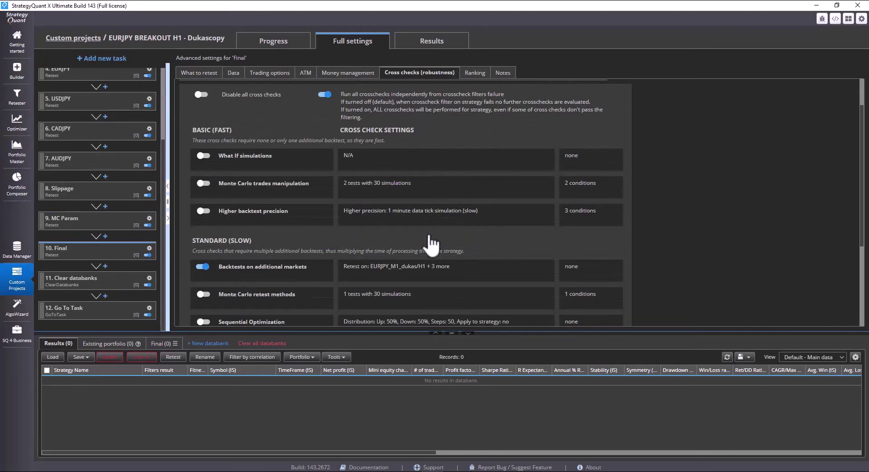
{"action": "left_click", "coordinate": [431, 274]}
{"action": "left_click", "coordinate": [368, 141]}
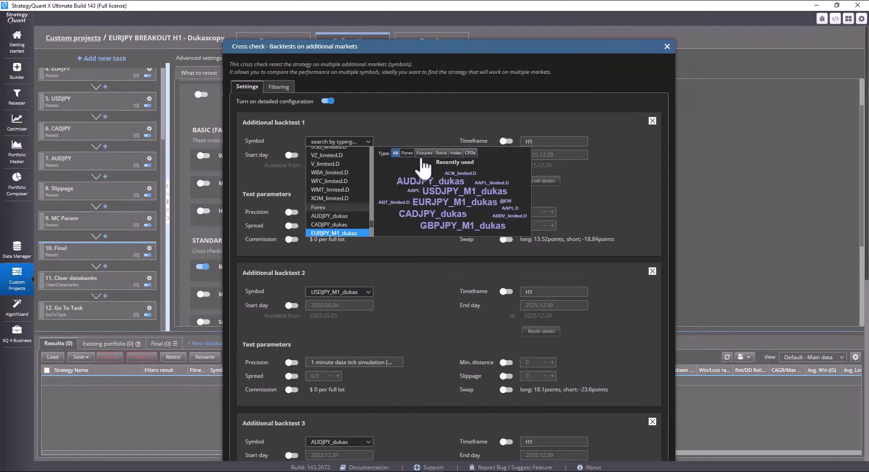
{"action": "left_click", "coordinate": [424, 181]}
{"action": "scroll", "coordinate": [664, 407], "scroll_direction": "down", "scroll_amount": 7}
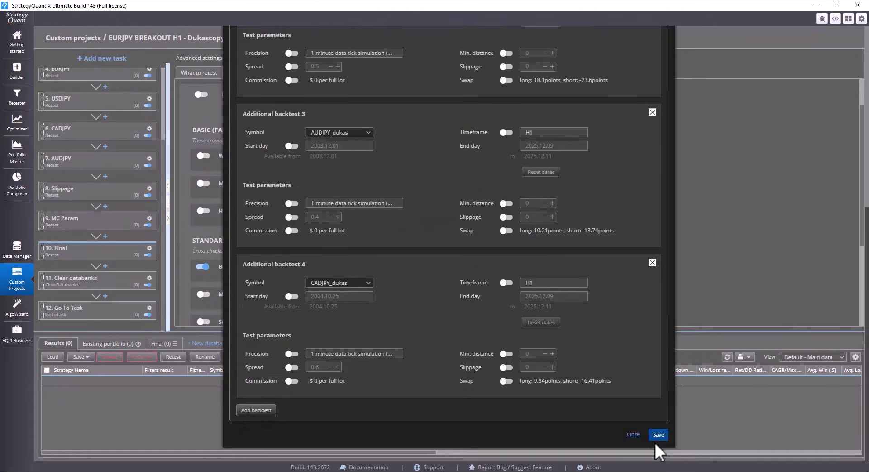
{"action": "left_click", "coordinate": [657, 436]}
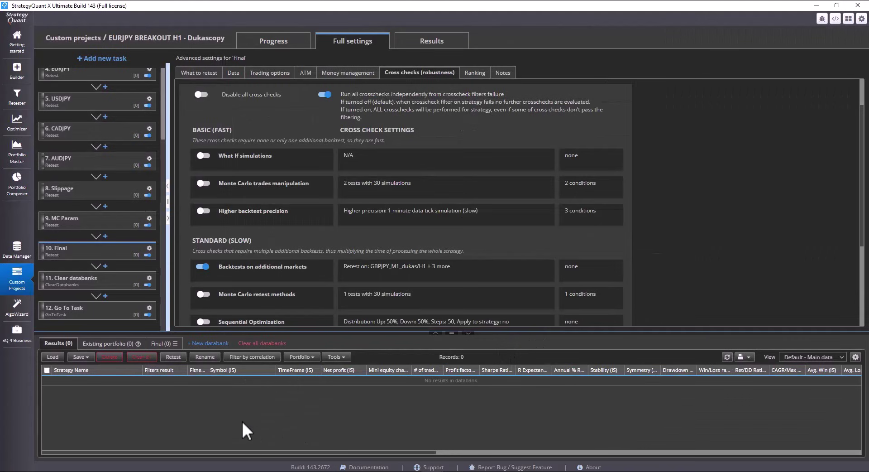
{"action": "left_click", "coordinate": [275, 40]}
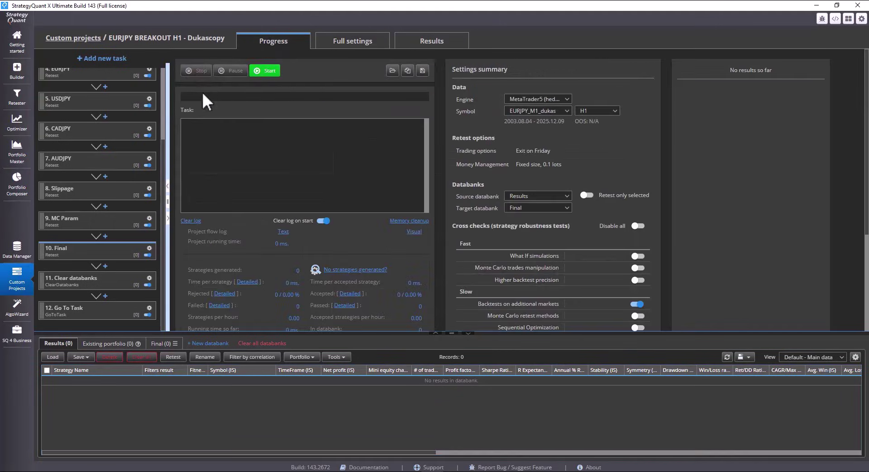
Clone the EURJPY project and rename the copy to USDJPY BREAKOUT H1 - Dukascopy
{"action": "left_click", "coordinate": [77, 40]}
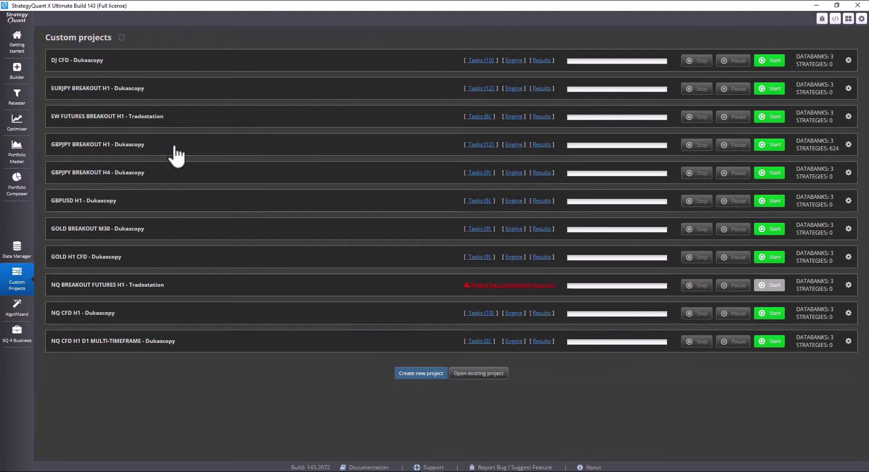
{"action": "left_click", "coordinate": [849, 88]}
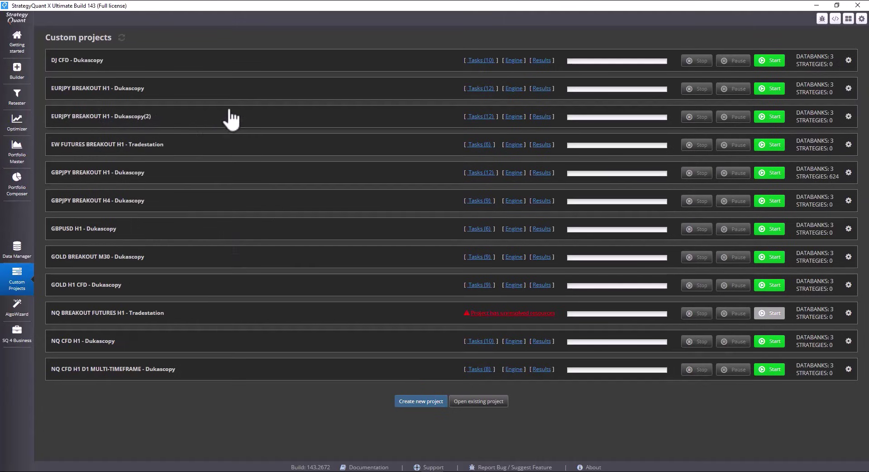
{"action": "left_click", "coordinate": [849, 117]}
{"action": "left_click", "coordinate": [823, 134]}
{"action": "key", "text": "Left"}
{"action": "key", "text": "Left"}
{"action": "key", "text": "Left"}
{"action": "key", "text": "Left"}
{"action": "key", "text": "Left"}
{"action": "key", "text": "Left"}
{"action": "key", "text": "Left"}
{"action": "key", "text": "Left"}
{"action": "key", "text": "Left"}
{"action": "key", "text": "Left"}
{"action": "key", "text": "Left"}
{"action": "key", "text": "Left"}
{"action": "key", "text": "Left"}
{"action": "key", "text": "Left"}
{"action": "key", "text": "Left"}
{"action": "key", "text": "Left"}
{"action": "key", "text": "Left"}
{"action": "key", "text": "Left"}
{"action": "key", "text": "Left"}
{"action": "key", "text": "Left"}
{"action": "key", "text": "Left"}
{"action": "key", "text": "Left"}
{"action": "key", "text": "BackSpace"}
{"action": "key", "text": "BackSpace"}
{"action": "key", "text": "BackSpace"}
{"action": "type", "text": "USD"}
{"action": "key", "text": "End"}
{"action": "key", "text": "BackSpace"}
{"action": "key", "text": "BackSpace"}
{"action": "key", "text": "BackSpace"}
{"action": "key", "text": "Return"}
{"action": "left_click", "coordinate": [570, 123]}
{"action": "left_click", "coordinate": [59, 39]}
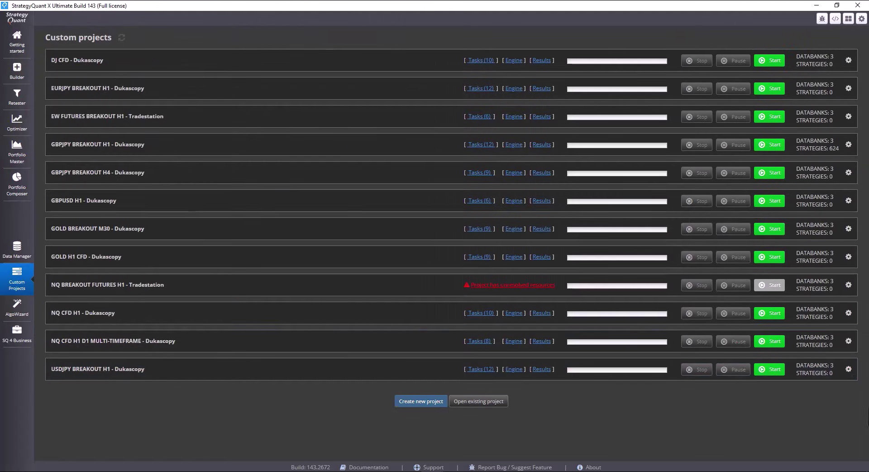
In Modify symbols, map EURJPY_M1_dukas/H1 to USDJPY_M1_dukas with default settings applied
{"action": "left_click", "coordinate": [849, 369]}
{"action": "left_click", "coordinate": [791, 417]}
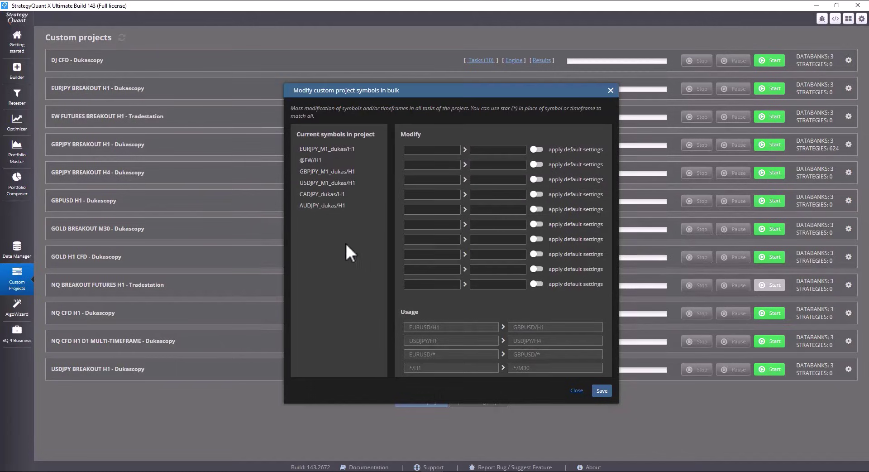
{"action": "left_click_drag", "start_coordinate": [360, 148], "coordinate": [432, 150]}
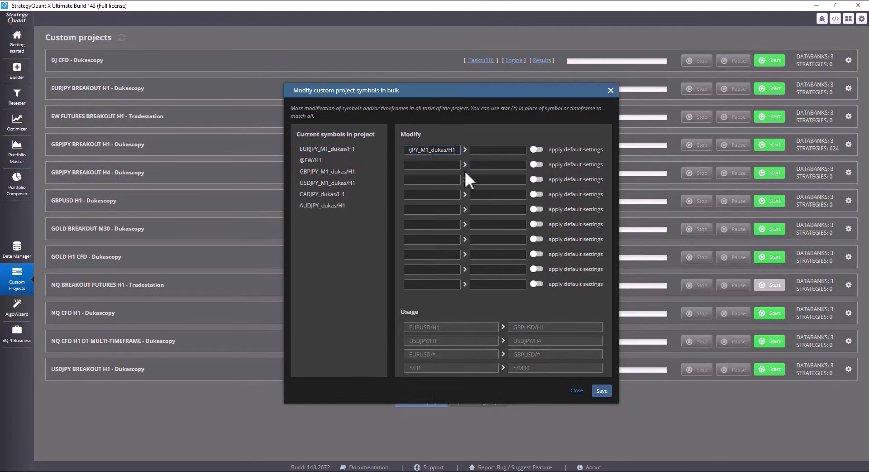
{"action": "left_click_drag", "start_coordinate": [357, 182], "coordinate": [519, 149]}
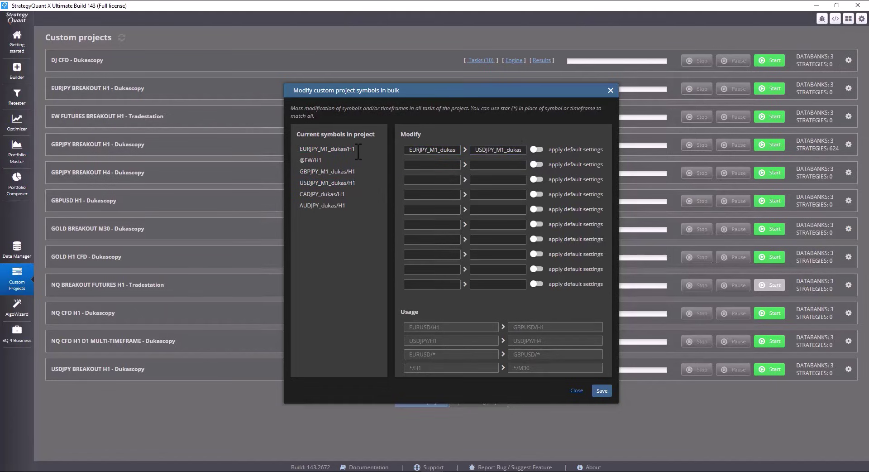
{"action": "left_click", "coordinate": [536, 149]}
Map USDJPY_M1_dukas to EURJPY_M1_dukas with default settings applied and save the swap
{"action": "left_click", "coordinate": [417, 161]}
{"action": "key", "text": "ctrl+v"}
{"action": "left_click", "coordinate": [506, 168]}
{"action": "double_click", "coordinate": [456, 163]}
{"action": "left_click", "coordinate": [537, 164]}
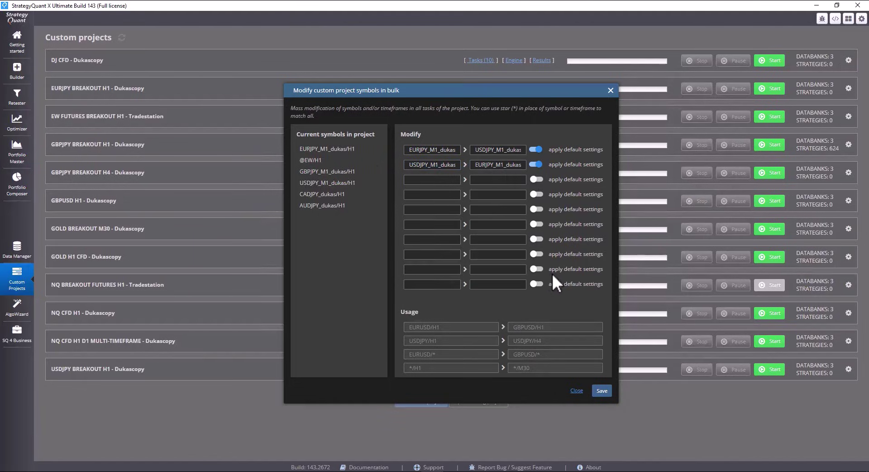
{"action": "left_click", "coordinate": [602, 391]}
{"action": "left_click", "coordinate": [120, 369]}
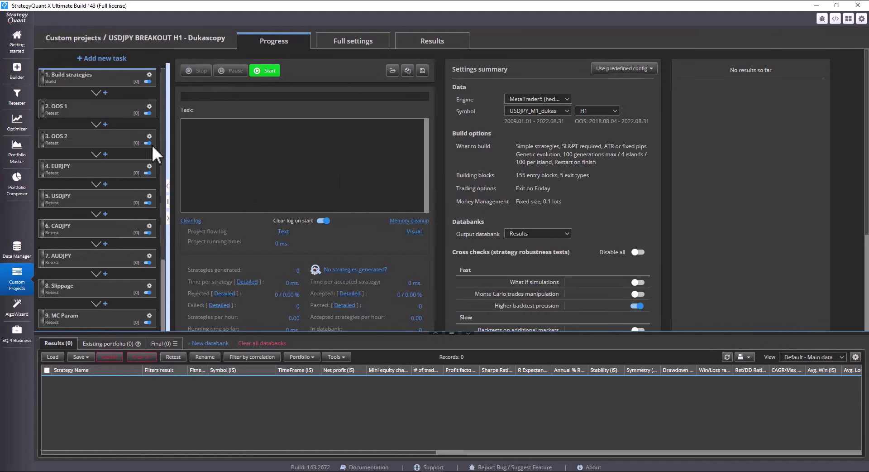
{"action": "left_click", "coordinate": [103, 114]}
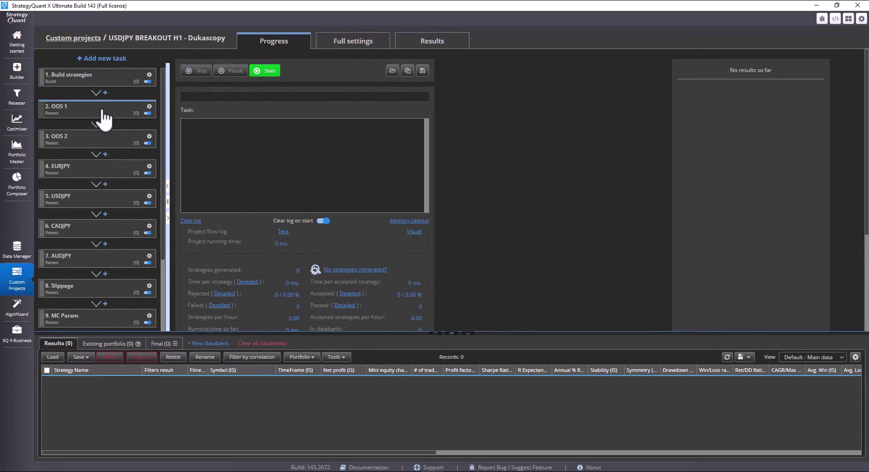
{"action": "left_click", "coordinate": [84, 145]}
{"action": "left_click", "coordinate": [72, 171]}
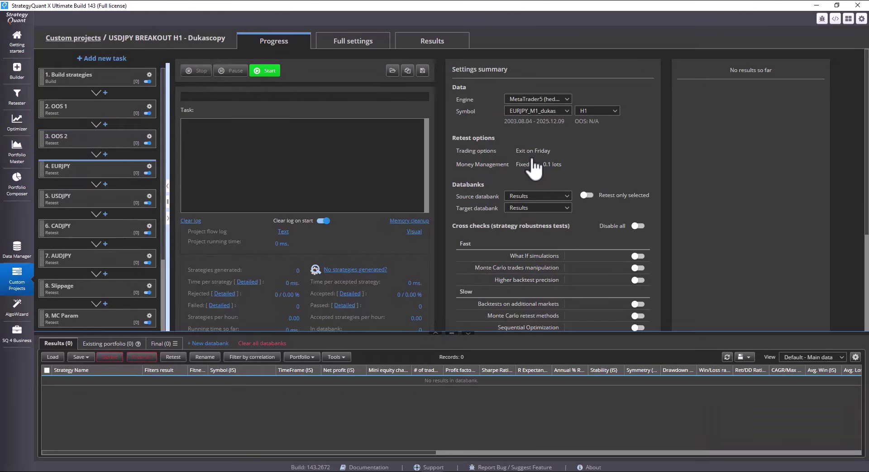
{"action": "left_click", "coordinate": [88, 196]}
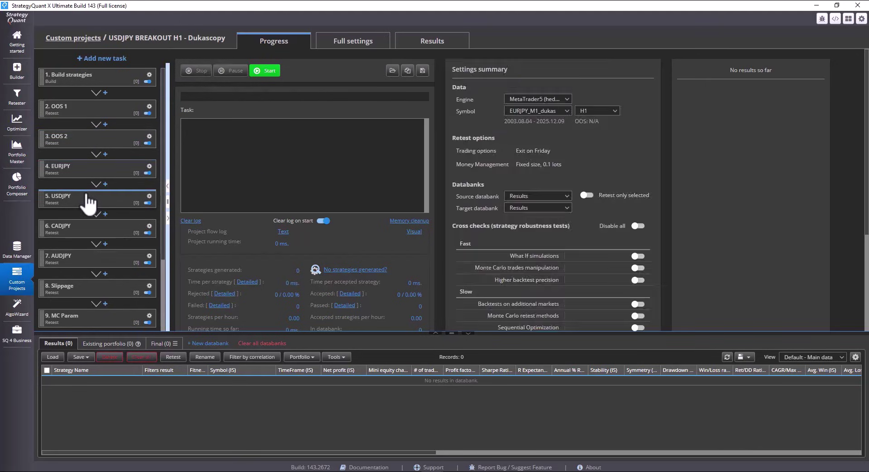
Check the symbol settings of the EURJPY and USDJPY retest tasks
{"action": "right_click", "coordinate": [154, 199]}
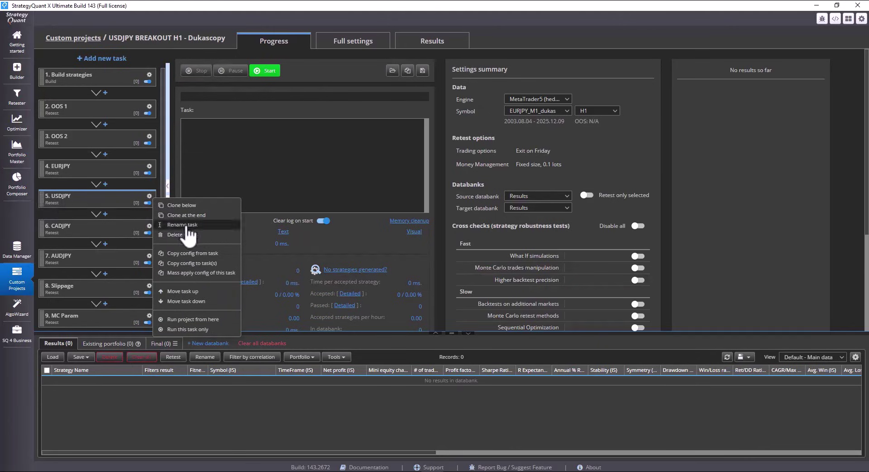
{"action": "left_click", "coordinate": [104, 168]}
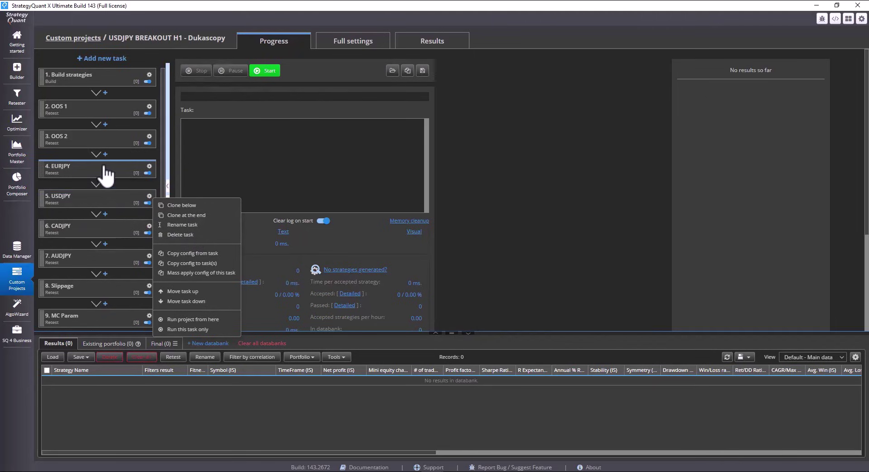
{"action": "left_click", "coordinate": [562, 112]}
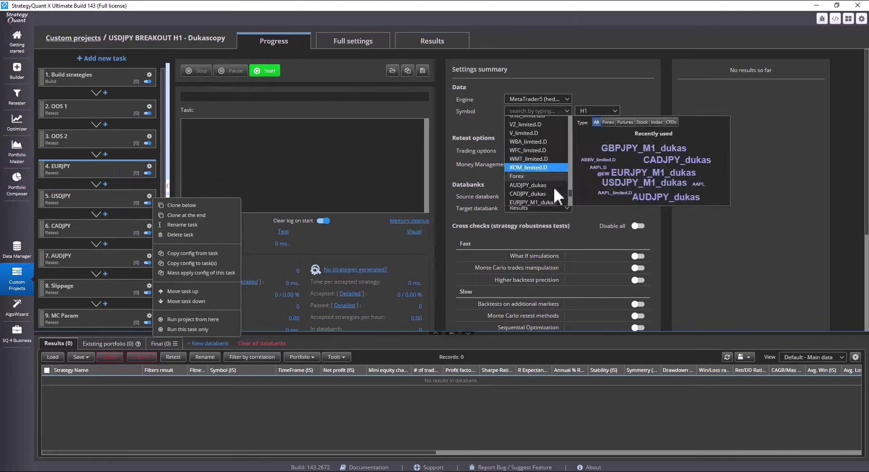
{"action": "left_click", "coordinate": [101, 199]}
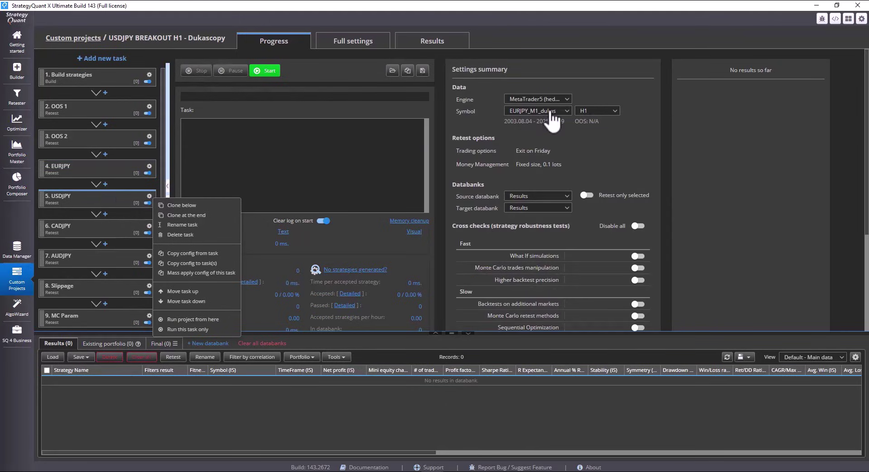
{"action": "left_click", "coordinate": [153, 167]}
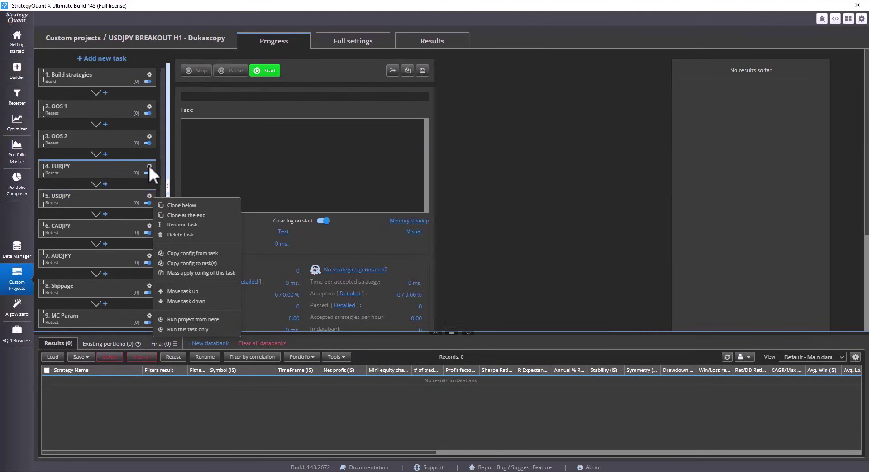
Rename task 4 from EURJPY to GBPJPY
{"action": "left_click", "coordinate": [149, 166]}
{"action": "left_click", "coordinate": [149, 165]}
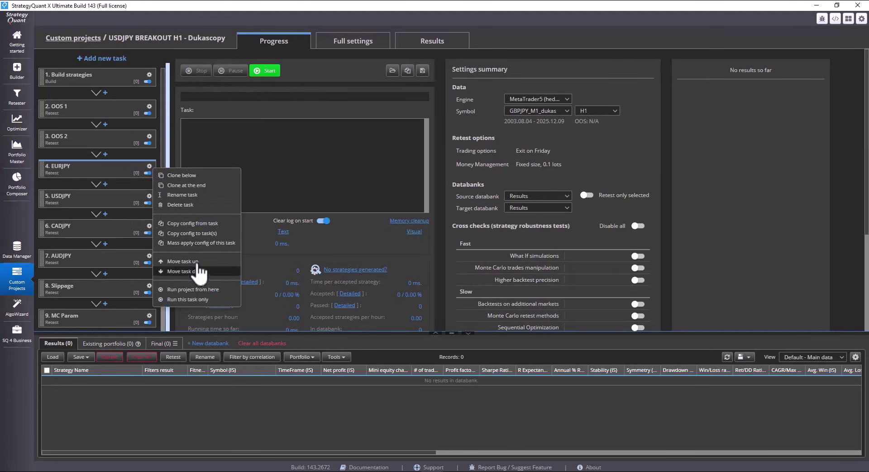
{"action": "left_click", "coordinate": [199, 195]}
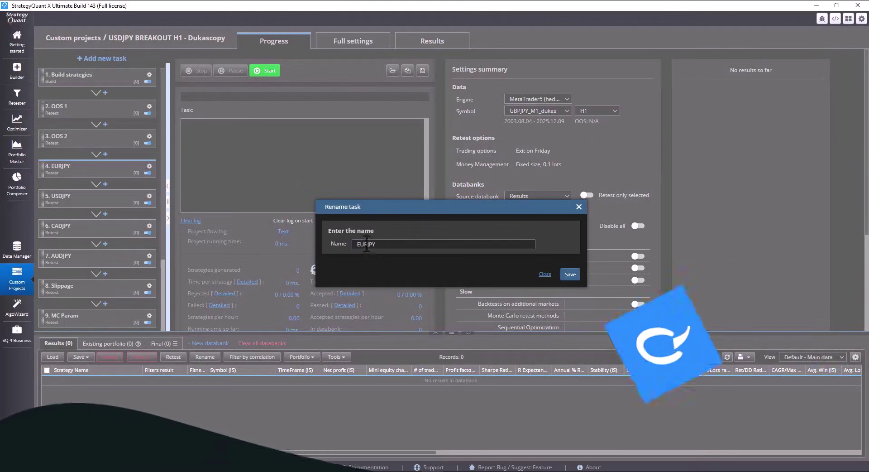
{"action": "left_click_drag", "start_coordinate": [368, 244], "coordinate": [333, 239]}
{"action": "type", "text": "GBPJPY"}
{"action": "key", "text": "ctrl+a"}
{"action": "left_click", "coordinate": [570, 275]}
Rename task 5 from USDJPY to EURJPY, then glance at the CADJPY and AUDJPY tasks
{"action": "left_click", "coordinate": [149, 196]}
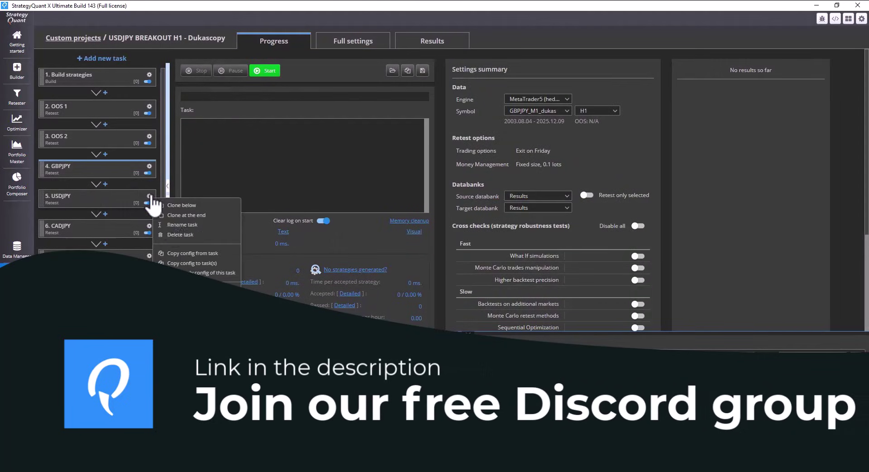
{"action": "left_click", "coordinate": [172, 225]}
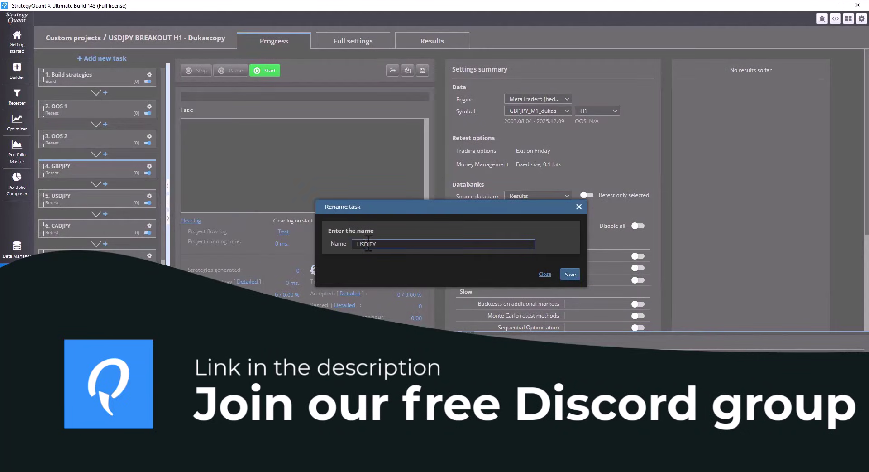
{"action": "key", "text": "Delete"}
{"action": "key", "text": "Delete"}
{"action": "key", "text": "Delete"}
{"action": "type", "text": "E"}
{"action": "left_click", "coordinate": [545, 273]}
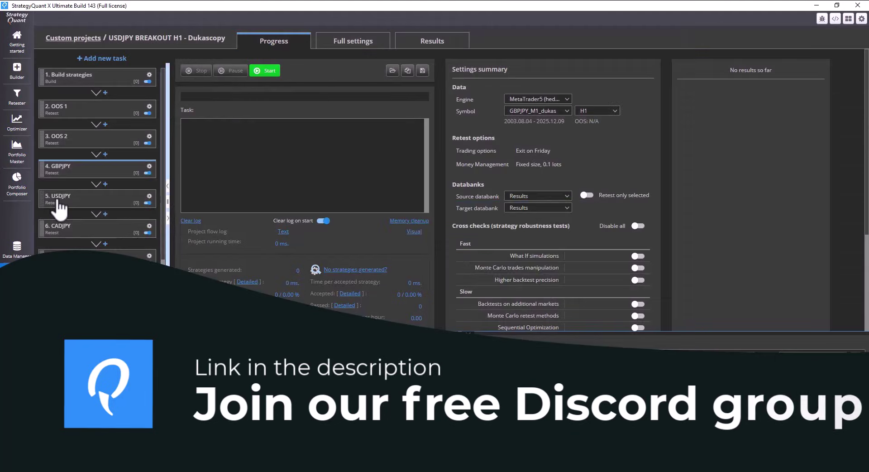
{"action": "left_click", "coordinate": [149, 196]}
{"action": "left_click", "coordinate": [205, 225]}
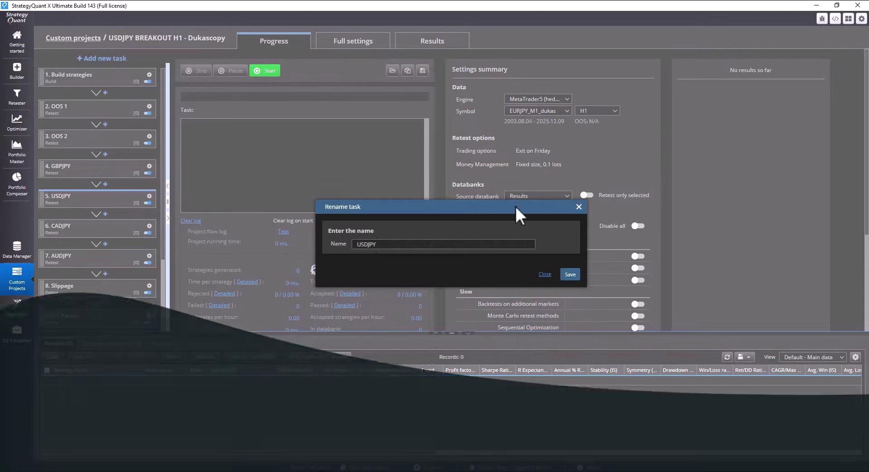
{"action": "left_click_drag", "start_coordinate": [368, 244], "coordinate": [338, 247]}
{"action": "type", "text": "EUR"}
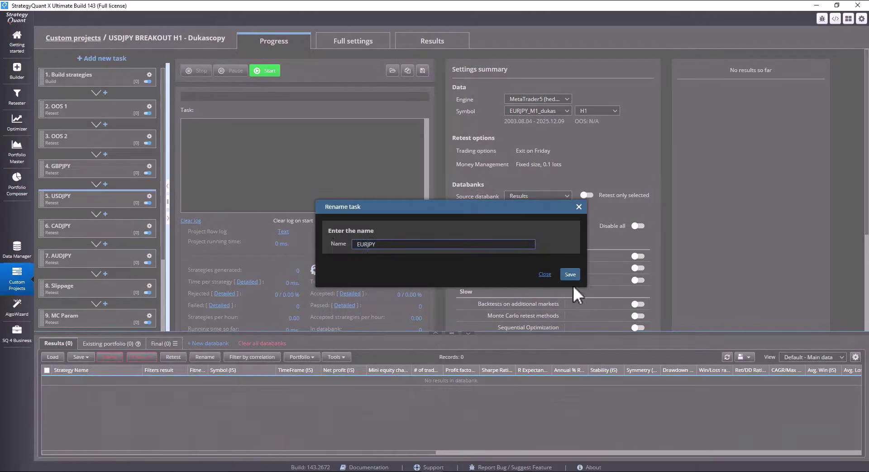
{"action": "left_click", "coordinate": [569, 274]}
{"action": "left_click", "coordinate": [93, 232]}
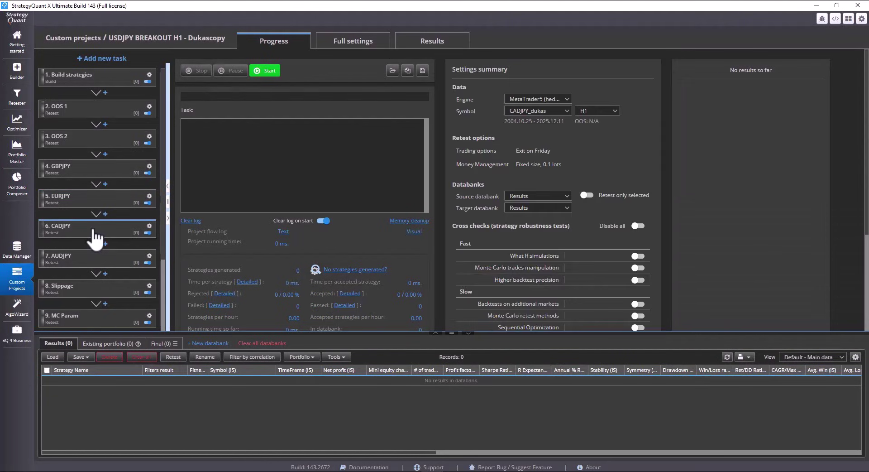
{"action": "left_click", "coordinate": [89, 261]}
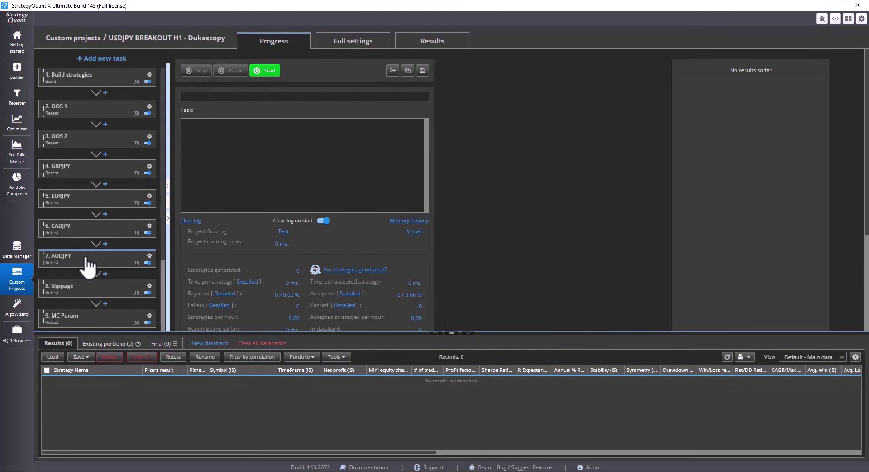
Review the Final task's additional-market backtests on GBPJPY, EURJPY, AUDJPY and CADJPY, then save
{"action": "left_click", "coordinate": [90, 292]}
{"action": "scroll", "coordinate": [93, 297], "scroll_direction": "down", "scroll_amount": 3}
{"action": "left_click", "coordinate": [95, 257]}
{"action": "left_click", "coordinate": [357, 45]}
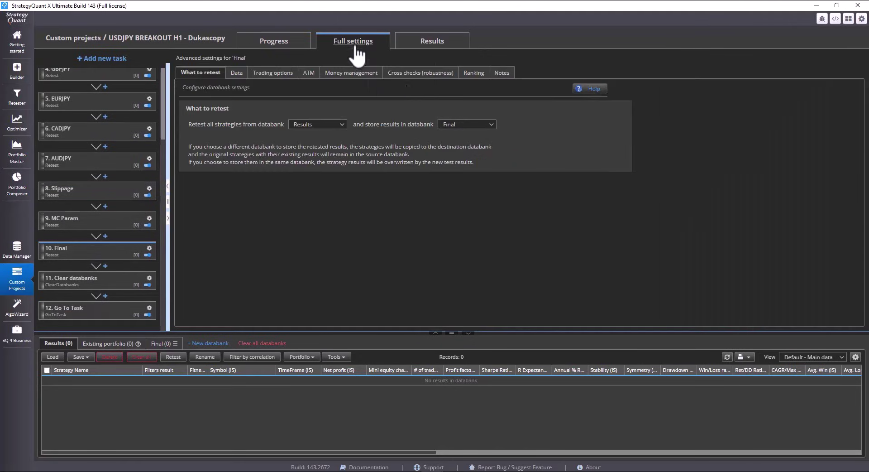
{"action": "scroll", "coordinate": [394, 199], "scroll_direction": "down", "scroll_amount": 3}
{"action": "left_click", "coordinate": [589, 208]}
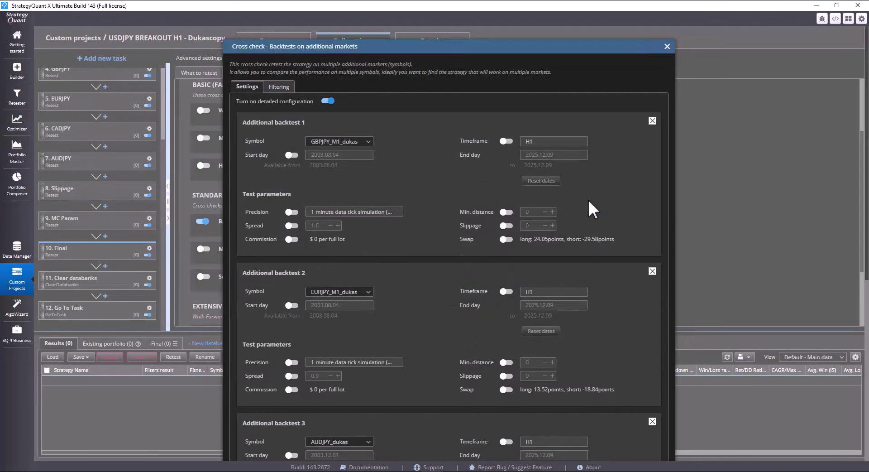
{"action": "scroll", "coordinate": [398, 230], "scroll_direction": "down", "scroll_amount": 3}
{"action": "scroll", "coordinate": [399, 230], "scroll_direction": "down", "scroll_amount": 3}
{"action": "scroll", "coordinate": [398, 240], "scroll_direction": "up", "scroll_amount": 6}
{"action": "scroll", "coordinate": [368, 182], "scroll_direction": "down", "scroll_amount": 5}
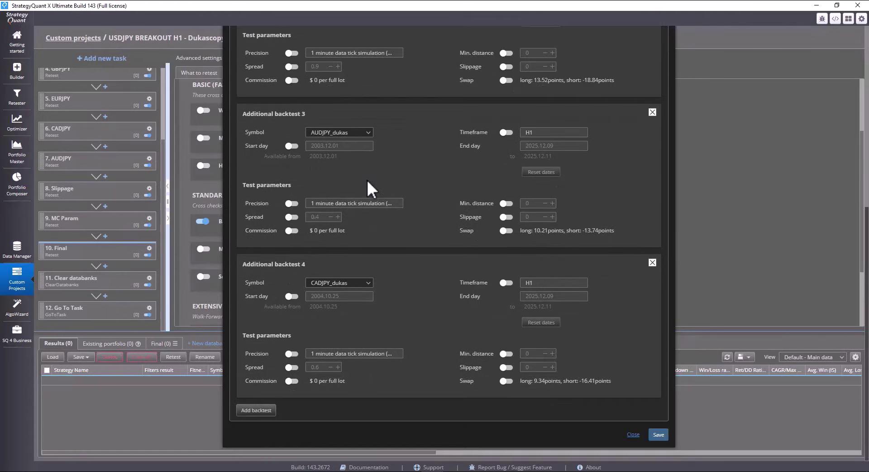
{"action": "left_click", "coordinate": [659, 435]}
{"action": "scroll", "coordinate": [113, 213], "scroll_direction": "up", "scroll_amount": 4}
Verify the data symbols of the GBPJPY, EURJPY and CADJPY tasks, ending on the Progress page showing CADJPY_dukas H1
{"action": "left_click", "coordinate": [79, 172]}
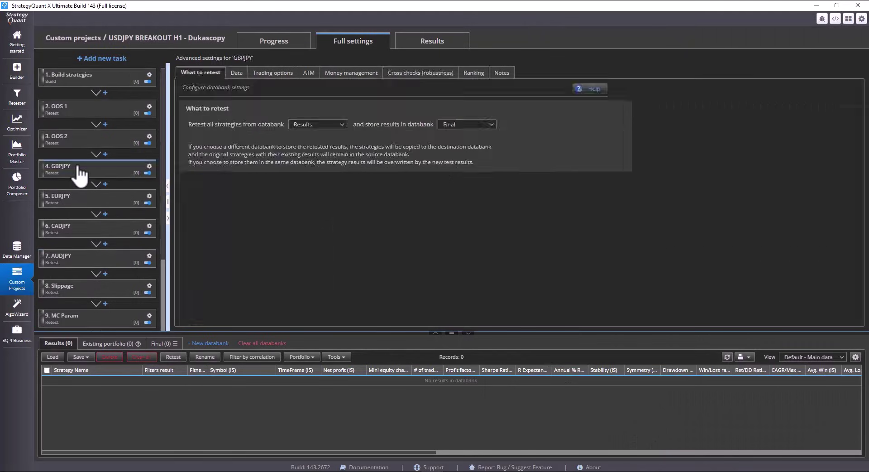
{"action": "left_click", "coordinate": [234, 72]}
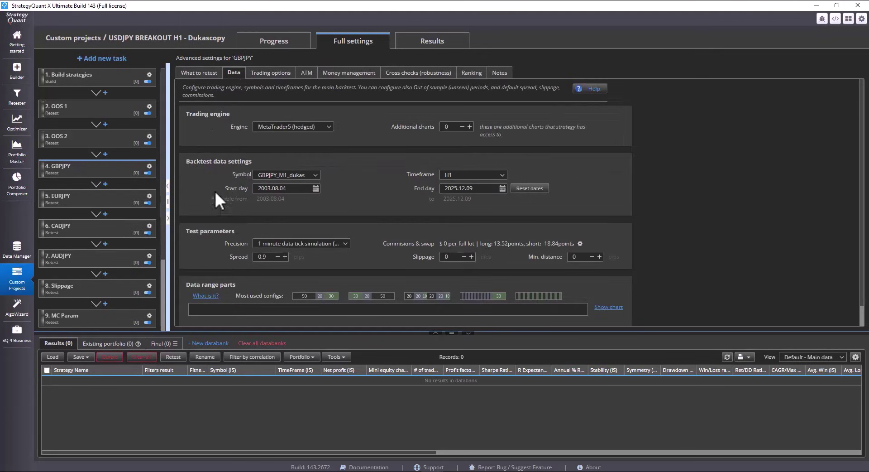
{"action": "left_click", "coordinate": [94, 198]}
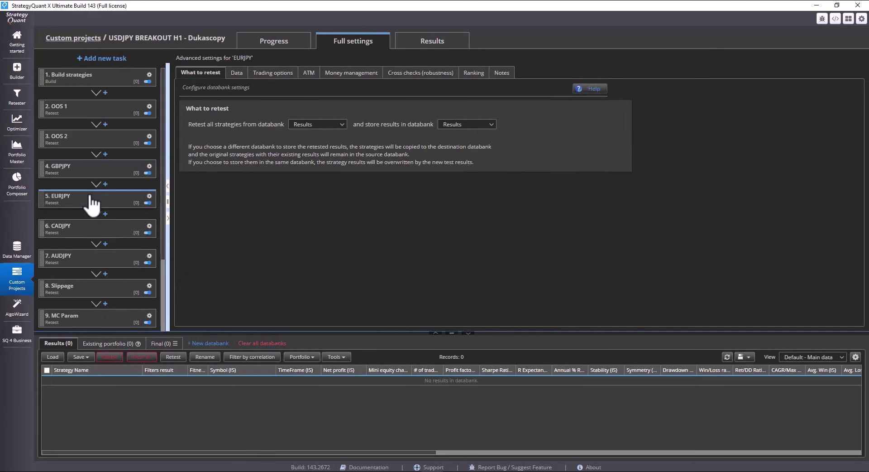
{"action": "left_click", "coordinate": [237, 73]}
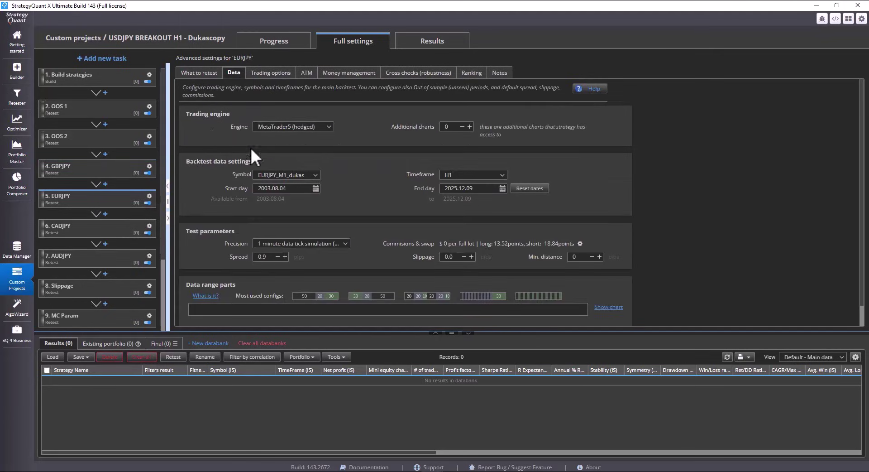
{"action": "left_click", "coordinate": [83, 228]}
{"action": "left_click", "coordinate": [234, 73]}
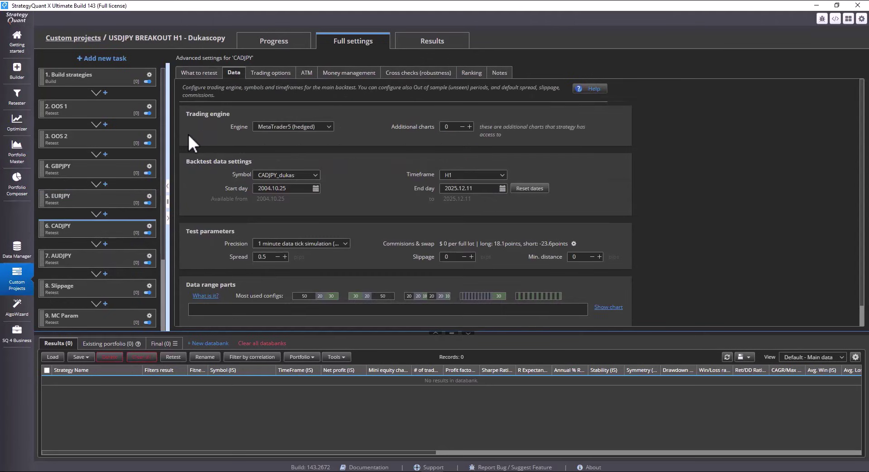
{"action": "scroll", "coordinate": [187, 132], "scroll_direction": "down", "scroll_amount": 2}
{"action": "scroll", "coordinate": [118, 170], "scroll_direction": "down", "scroll_amount": 3}
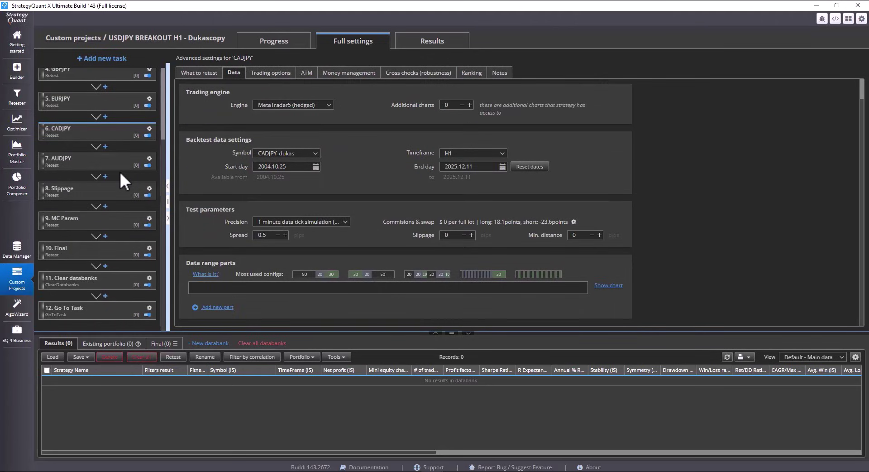
{"action": "left_click", "coordinate": [279, 42]}
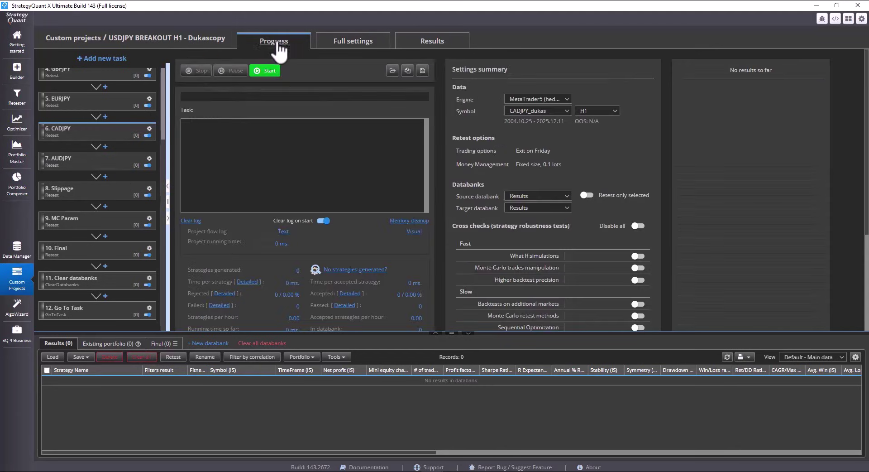
Return to the Custom projects list showing the new EURJPY and USDJPY BREAKOUT H1 projects
{"action": "left_click", "coordinate": [52, 38]}
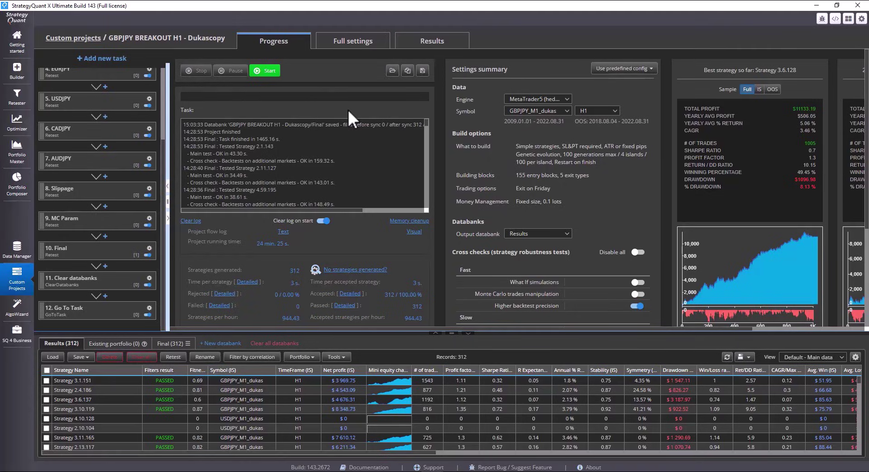
{"action": "left_click", "coordinate": [16, 281]}
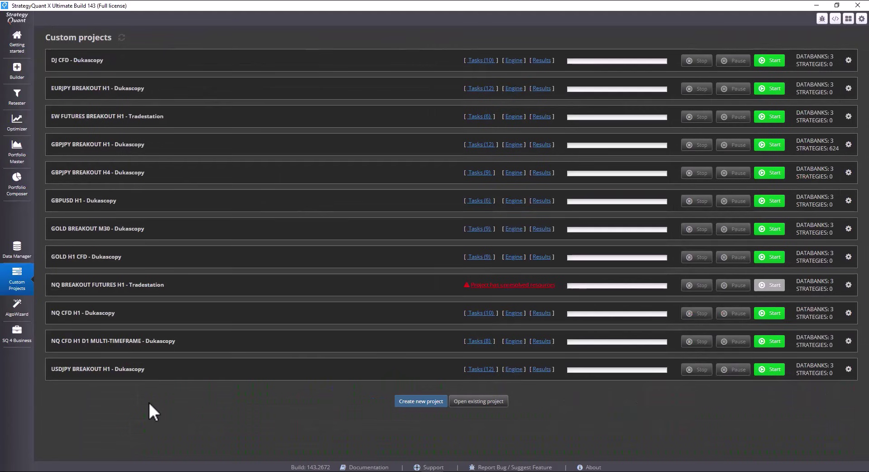